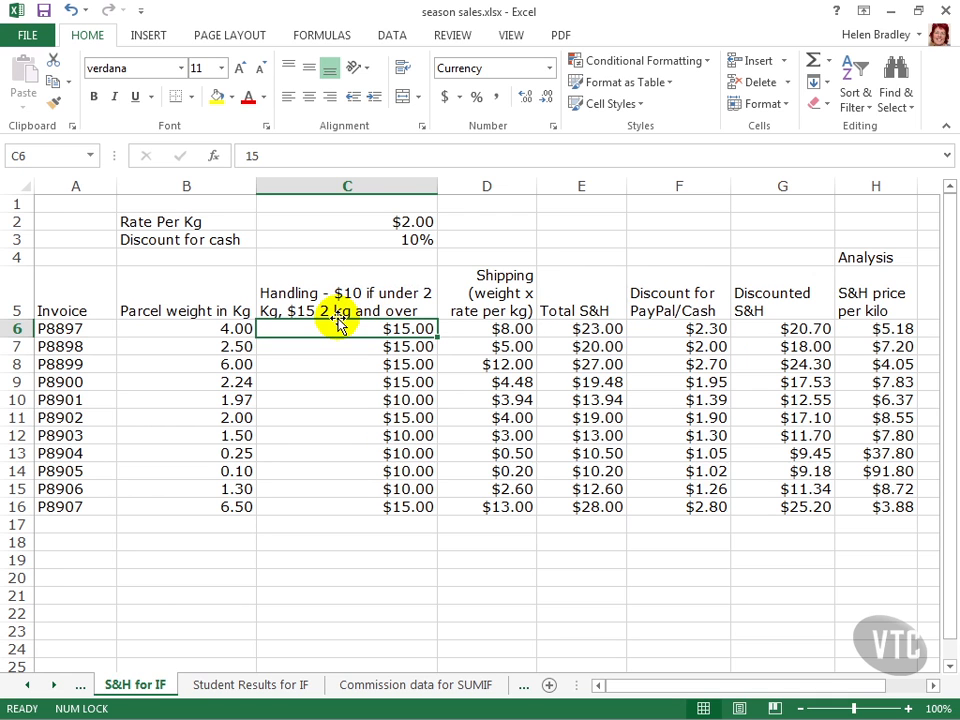
Clear the fixed handling charges from cells C6 to C16
{"action": "left_click", "coordinate": [372, 347]}
{"action": "left_click", "coordinate": [374, 364]}
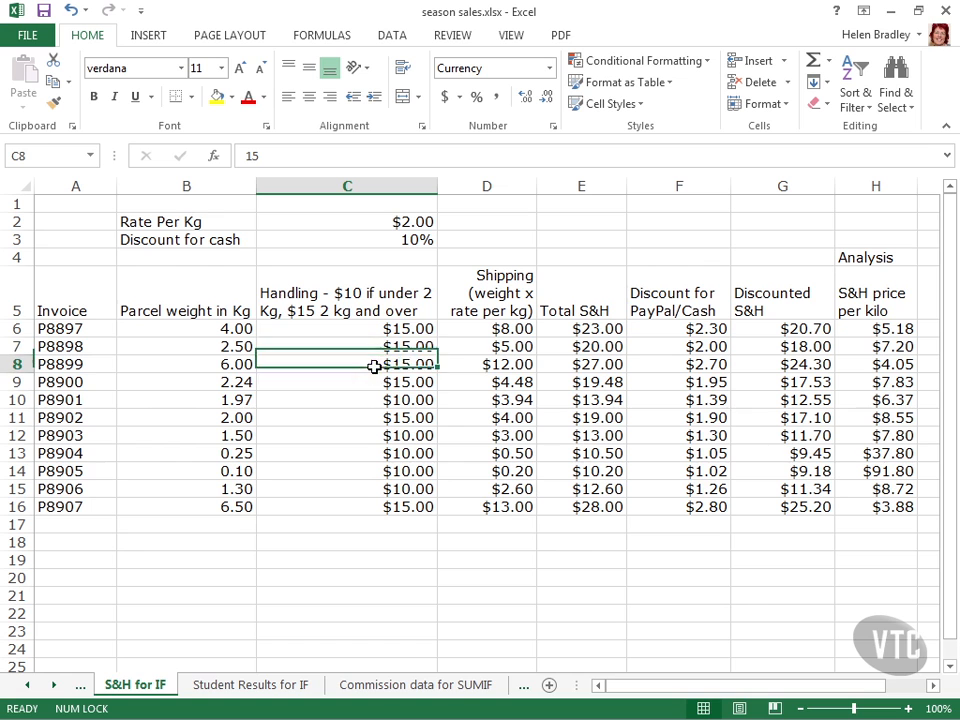
{"action": "left_click", "coordinate": [377, 382]}
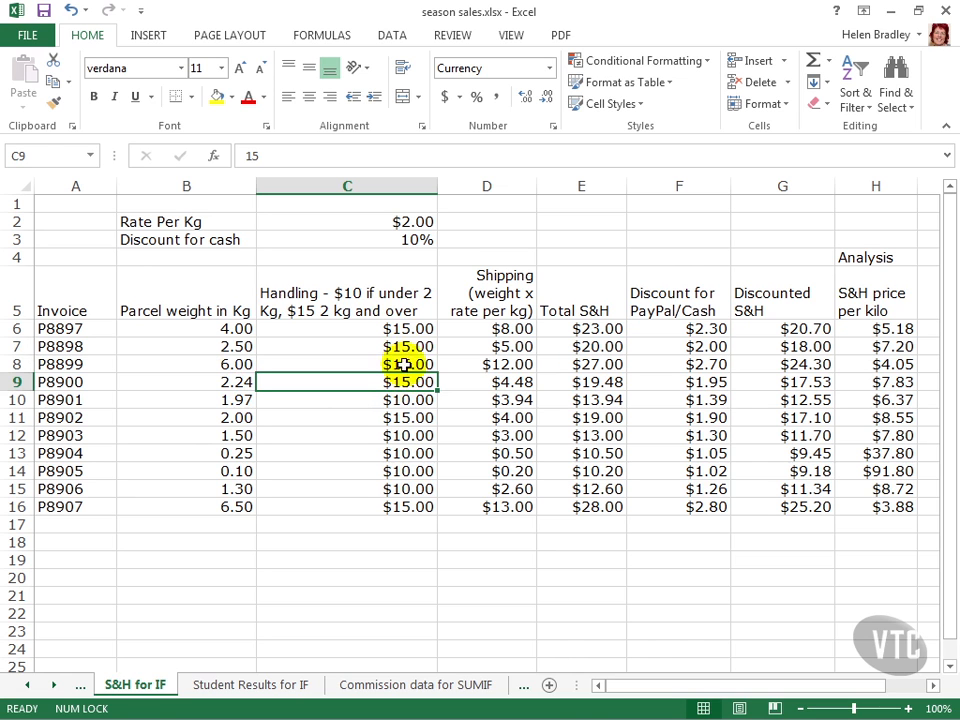
{"action": "left_click_drag", "start_coordinate": [388, 328], "coordinate": [385, 507]}
{"action": "key", "text": "Delete"}
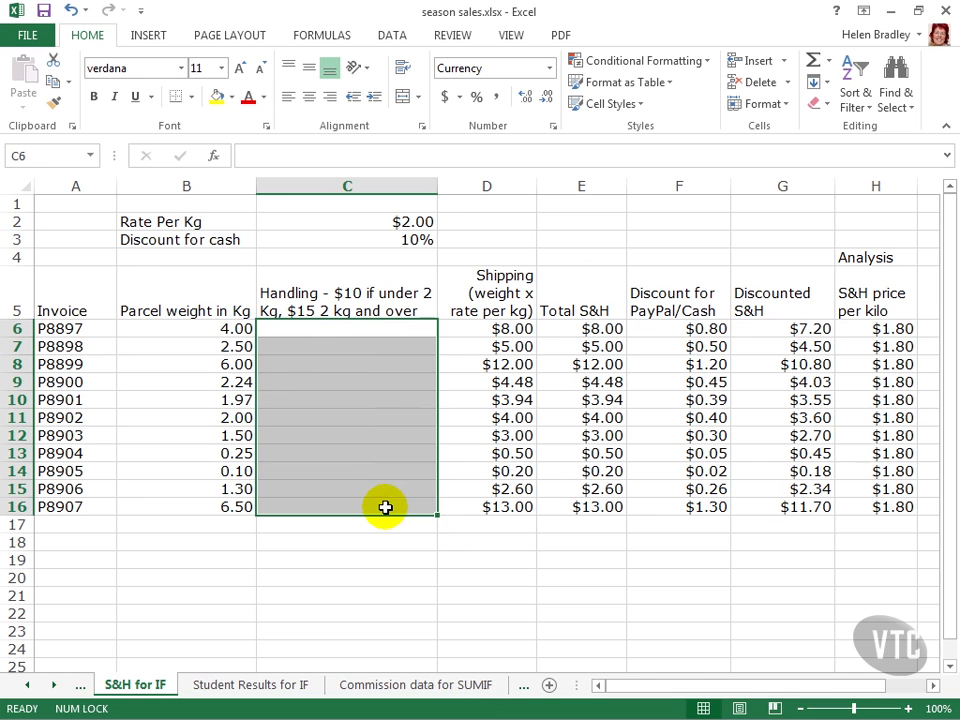
Enter the formula =IF(B6<2,10,15) in C6 to calculate the handling charge from the parcel weight
{"action": "left_click", "coordinate": [307, 337]}
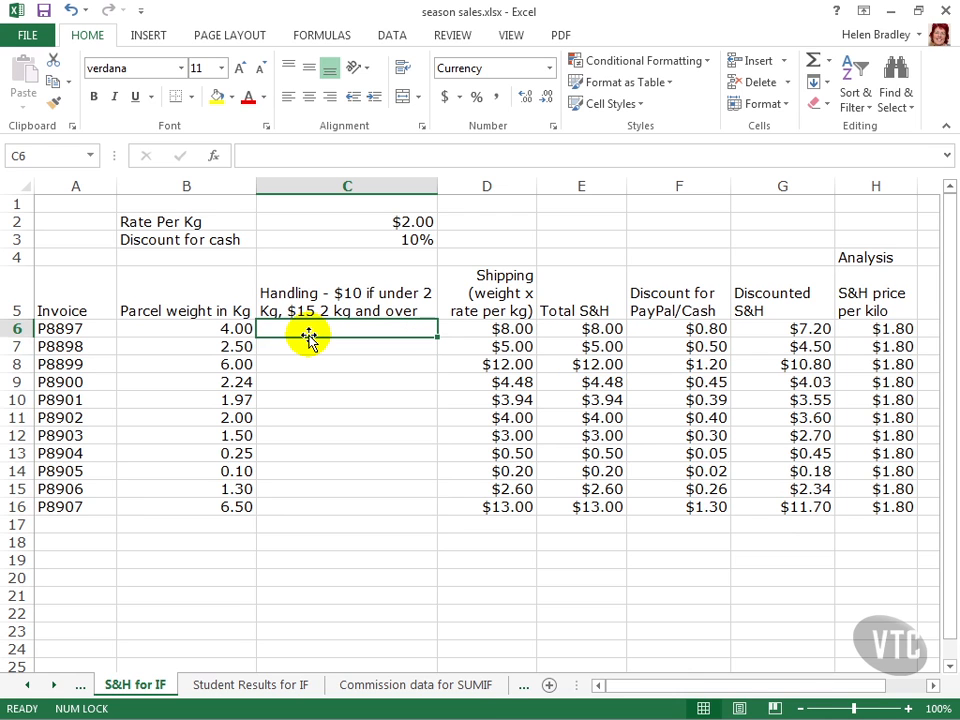
{"action": "type", "text": "="}
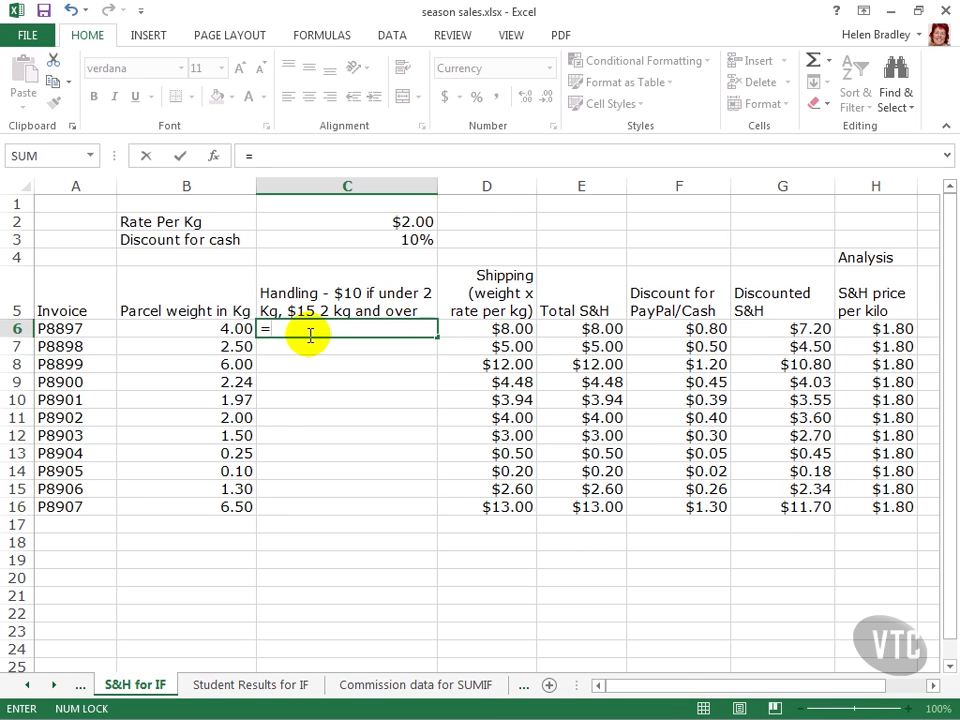
{"action": "type", "text": "if"}
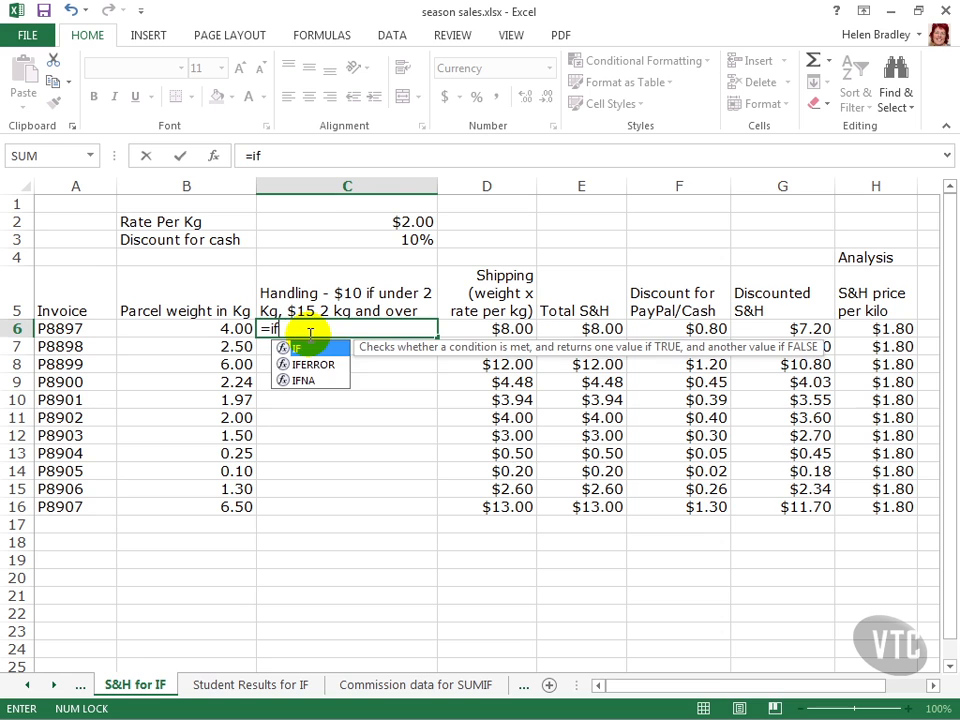
{"action": "type", "text": "("}
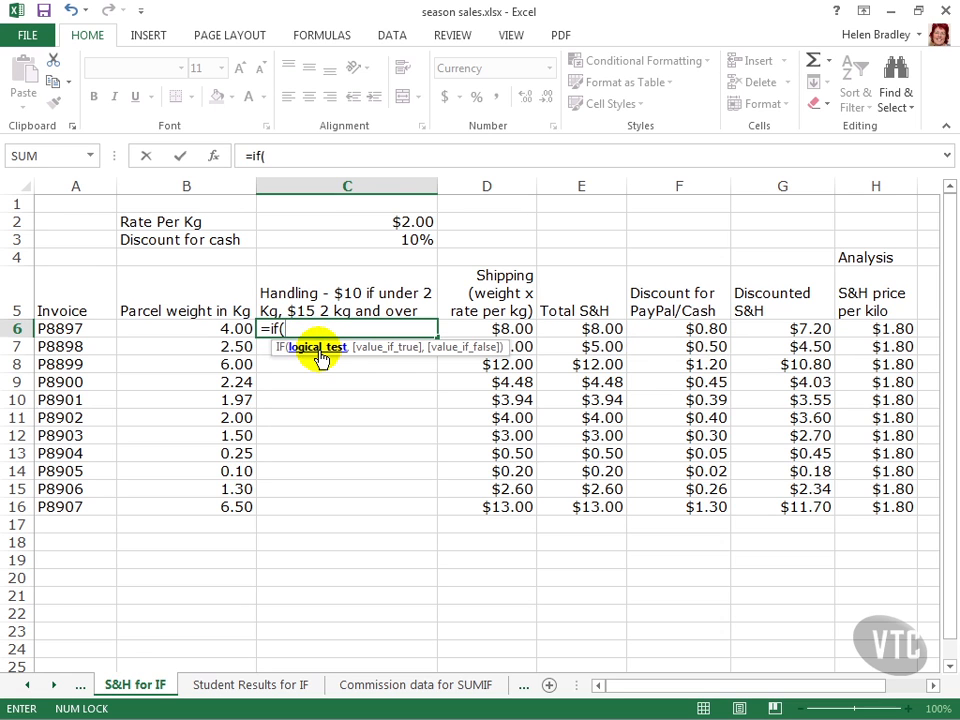
{"action": "key", "text": "F2"}
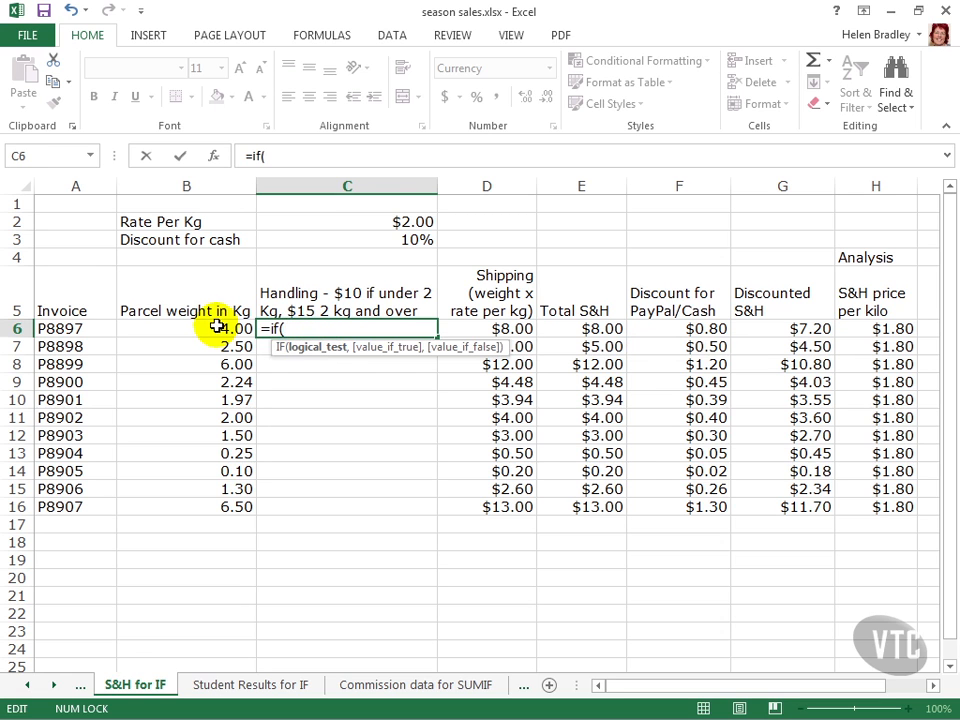
{"action": "left_click", "coordinate": [216, 327]}
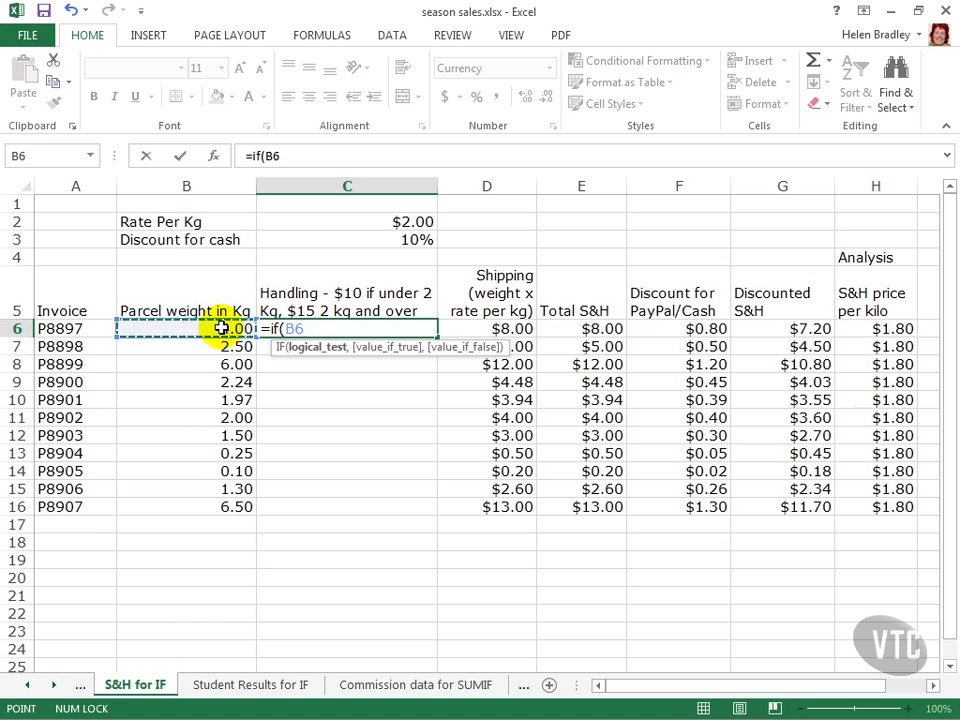
{"action": "type", "text": "<2,"}
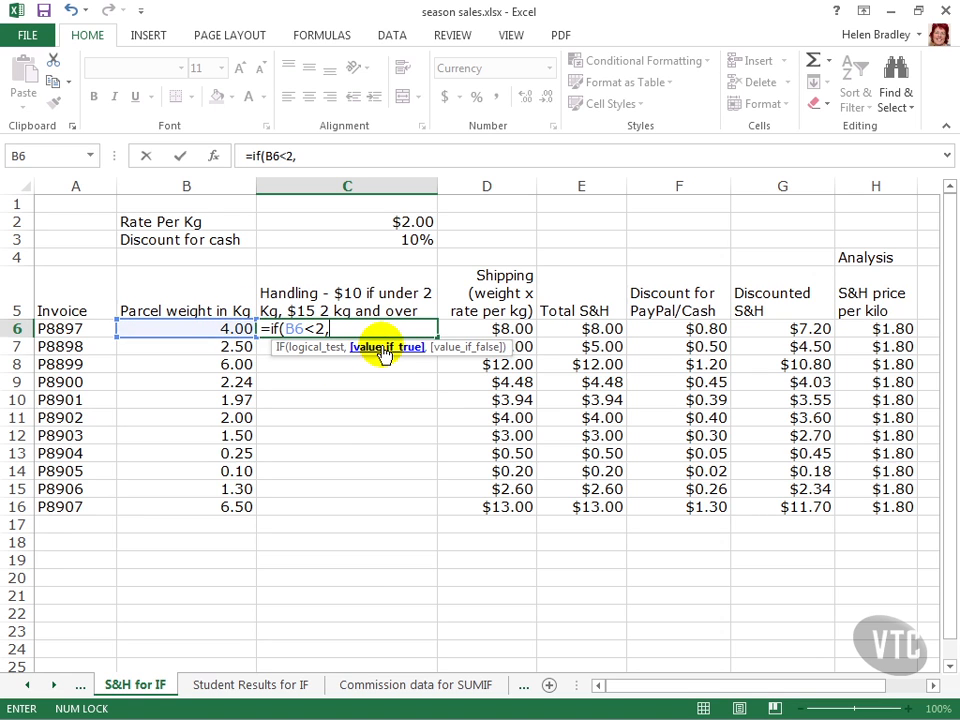
{"action": "type", "text": "10,"}
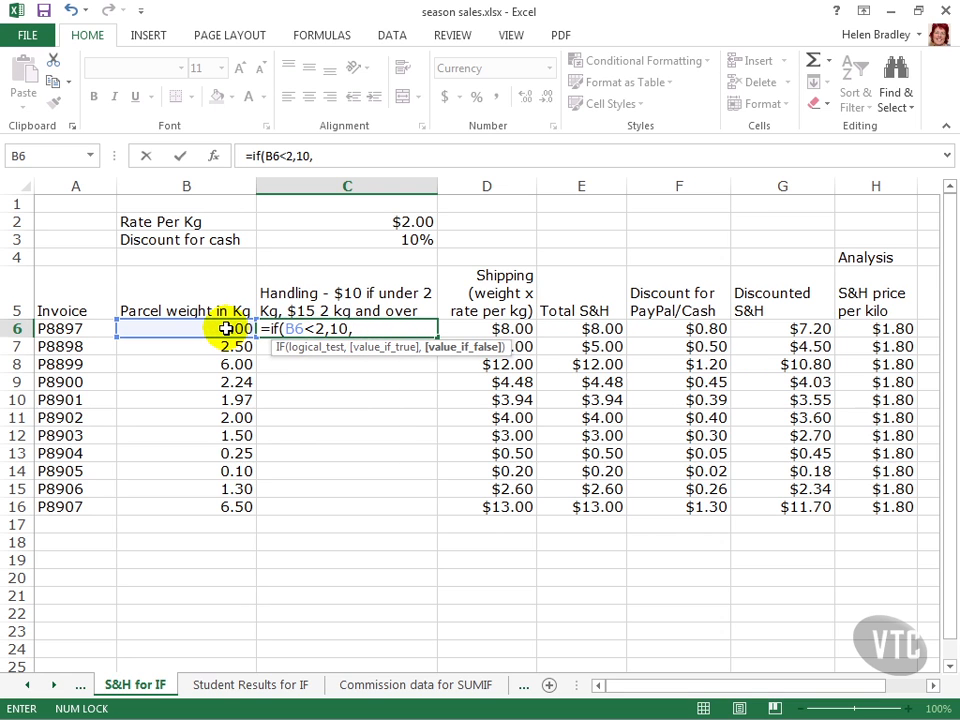
{"action": "type", "text": "15)"}
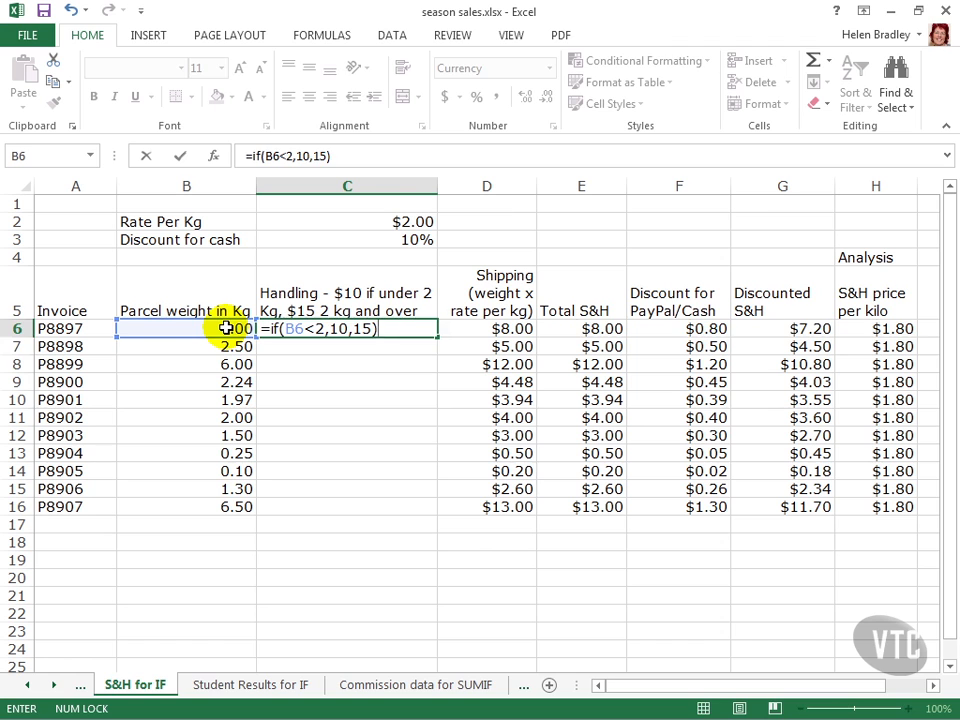
{"action": "key", "text": "Return"}
Copy the handling formula from C6 down to C16 and check the copy in C12
{"action": "key", "text": "Up"}
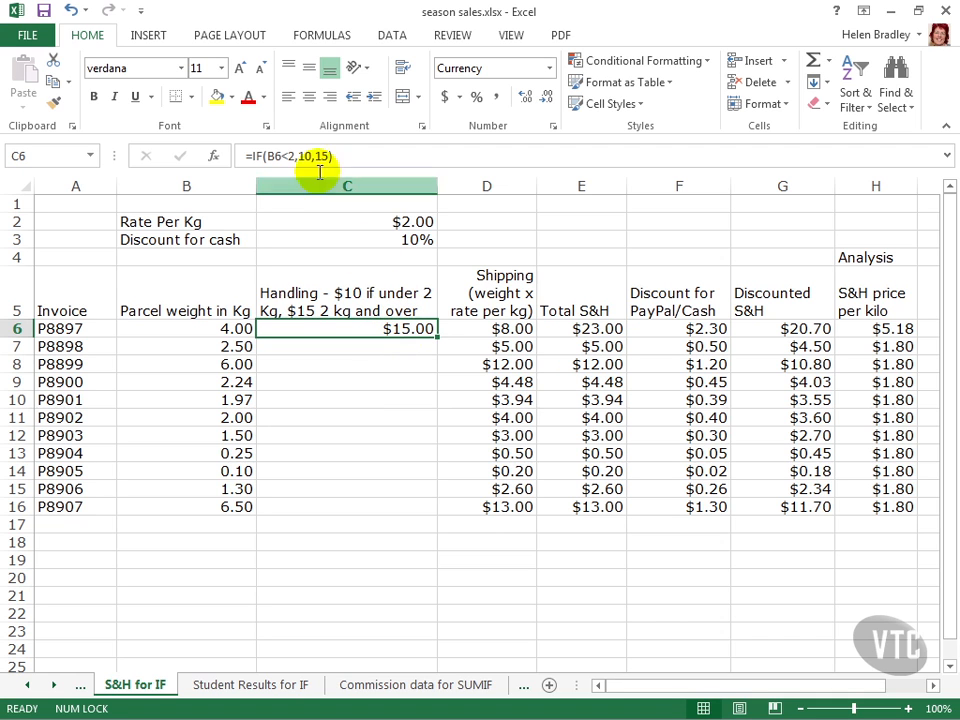
{"action": "left_click_drag", "start_coordinate": [430, 333], "coordinate": [430, 511]}
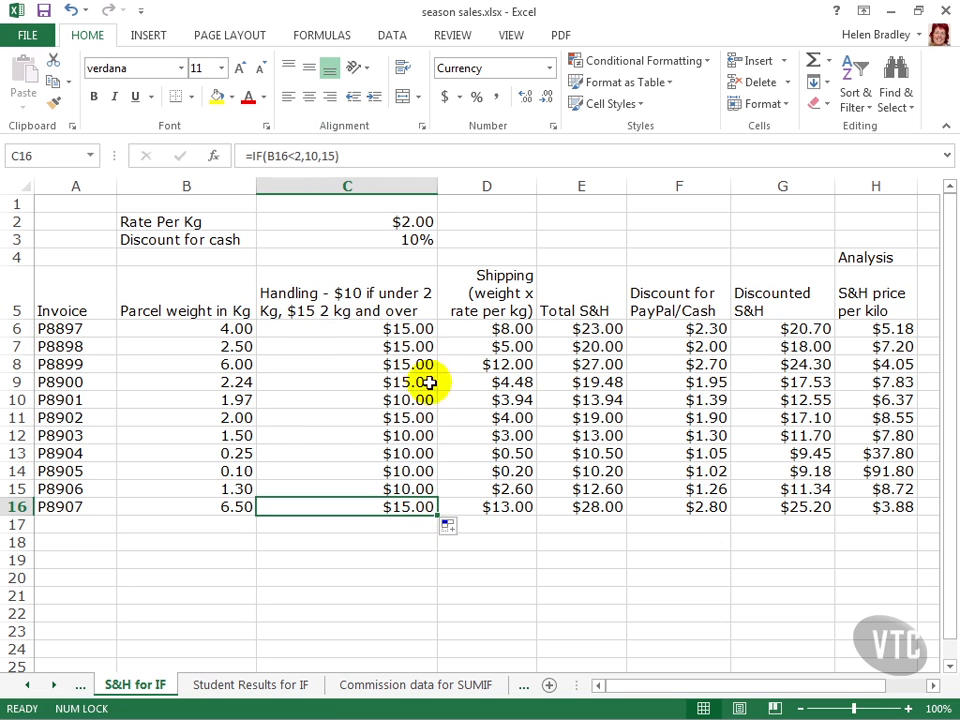
{"action": "left_click", "coordinate": [355, 436]}
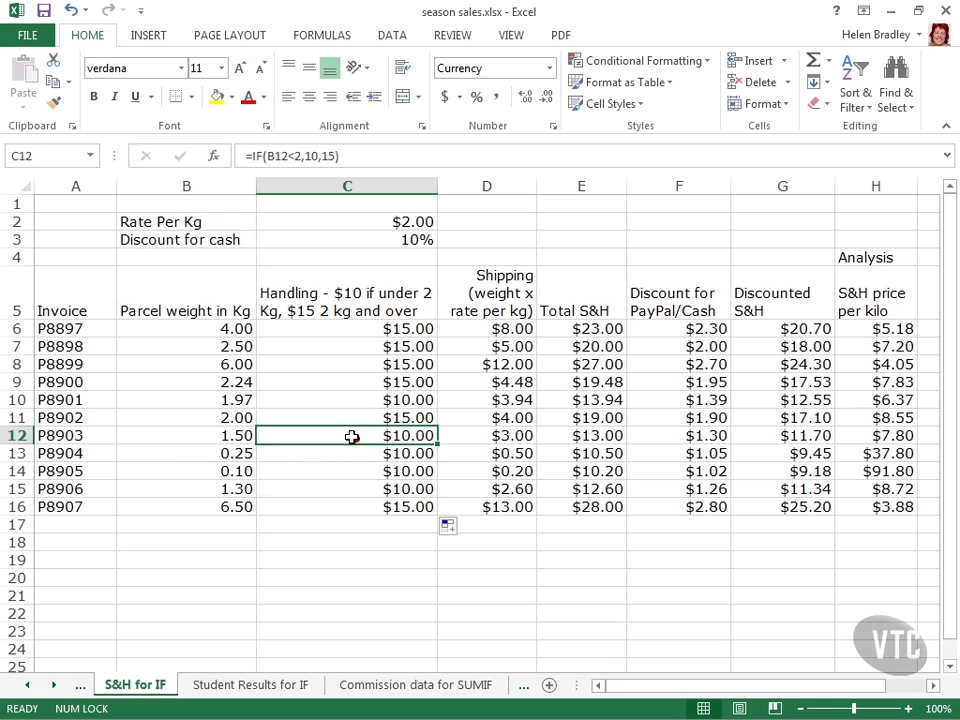
Set the parcel weight of invoice P8903 in B12 to 2.50 and check its handling charge in C12
{"action": "left_click", "coordinate": [205, 435]}
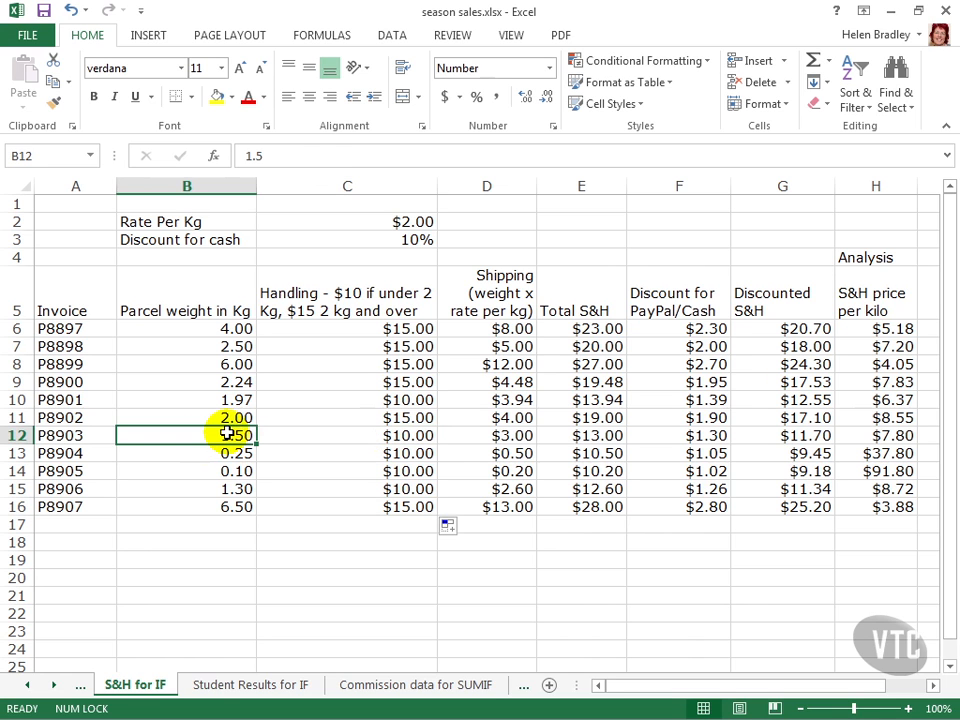
{"action": "type", "text": "2.50"}
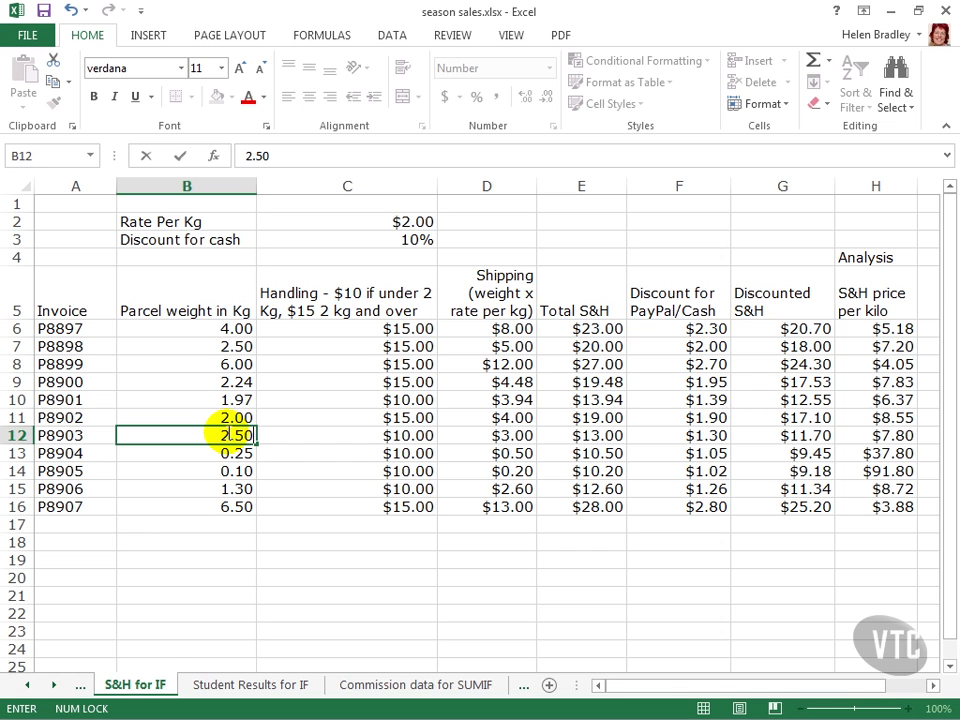
{"action": "key", "text": "Return"}
{"action": "left_click", "coordinate": [420, 436]}
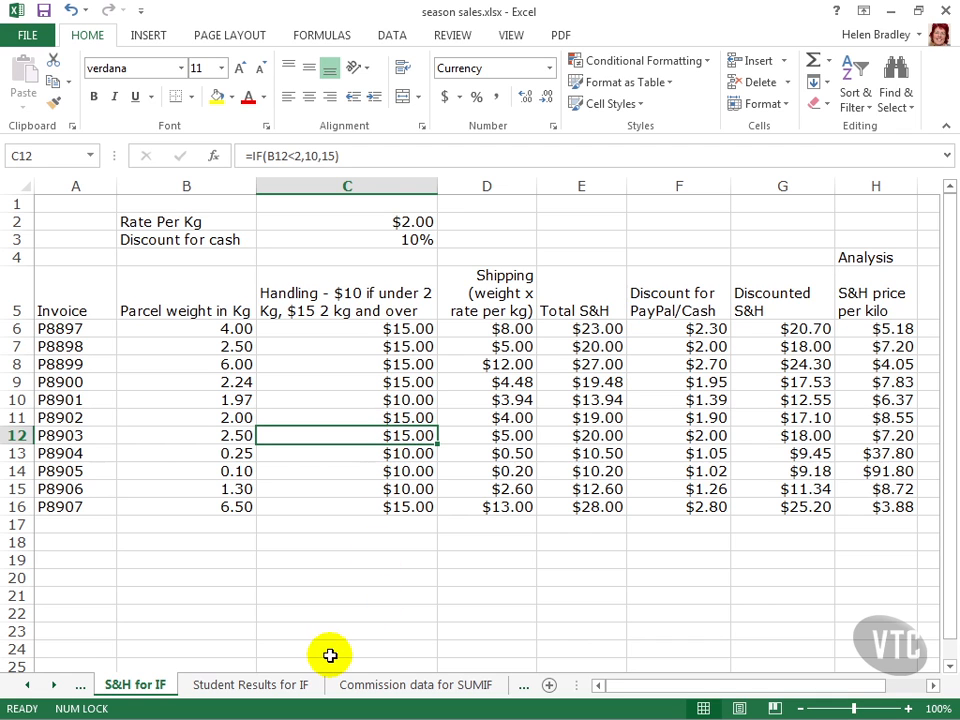
On the Student Results for IF sheet, write =if(C3>=75,"Distinction","Pass" in D3, leaving the formula open
{"action": "left_click", "coordinate": [274, 688]}
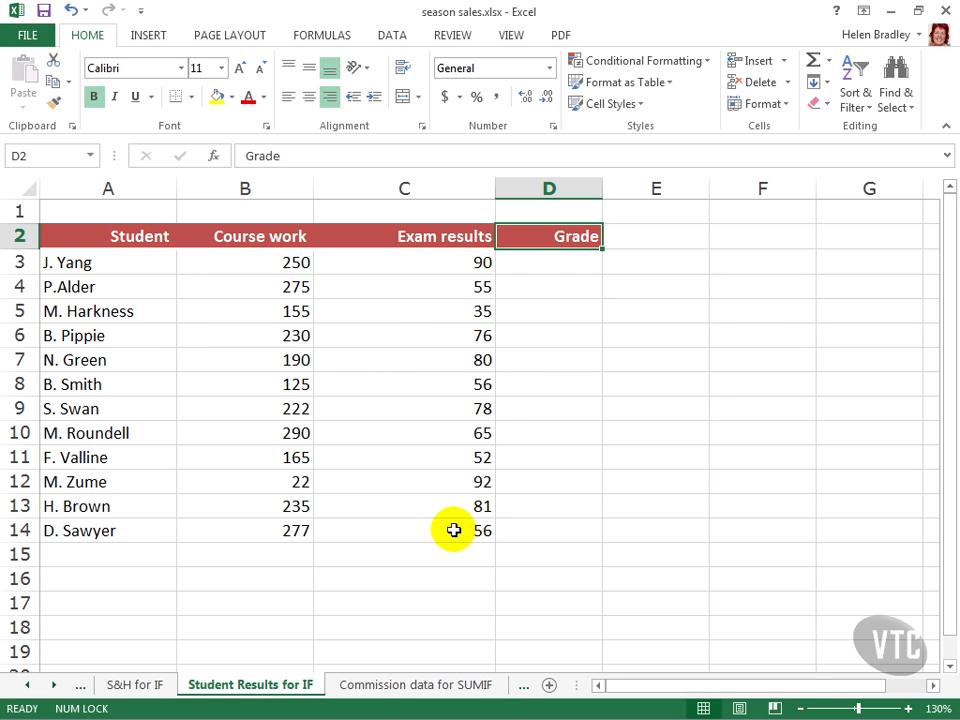
{"action": "left_click", "coordinate": [549, 258]}
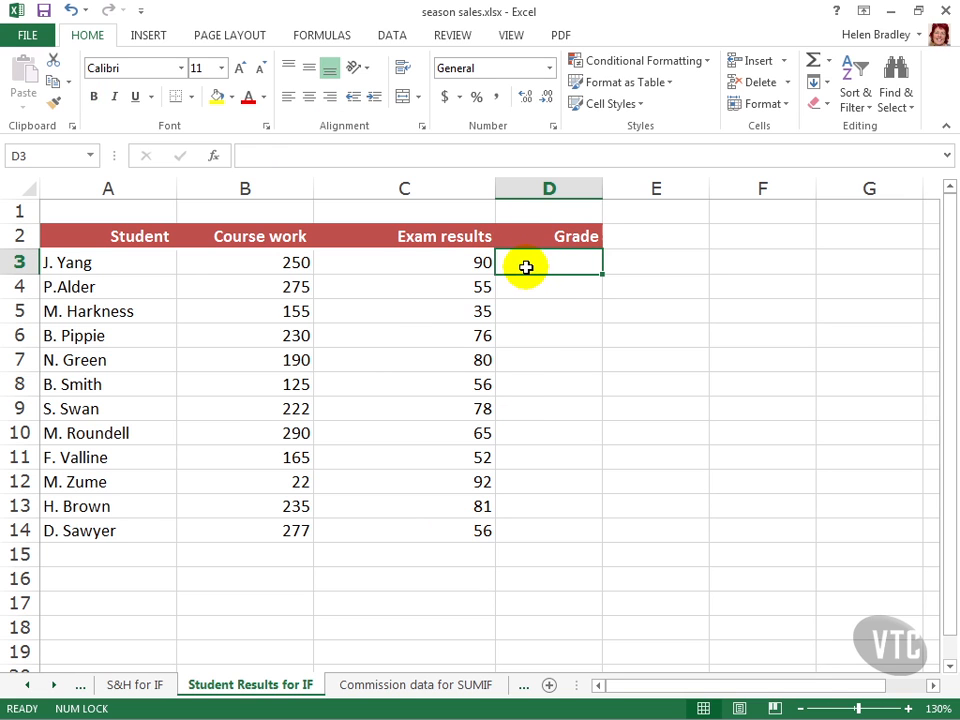
{"action": "type", "text": "="}
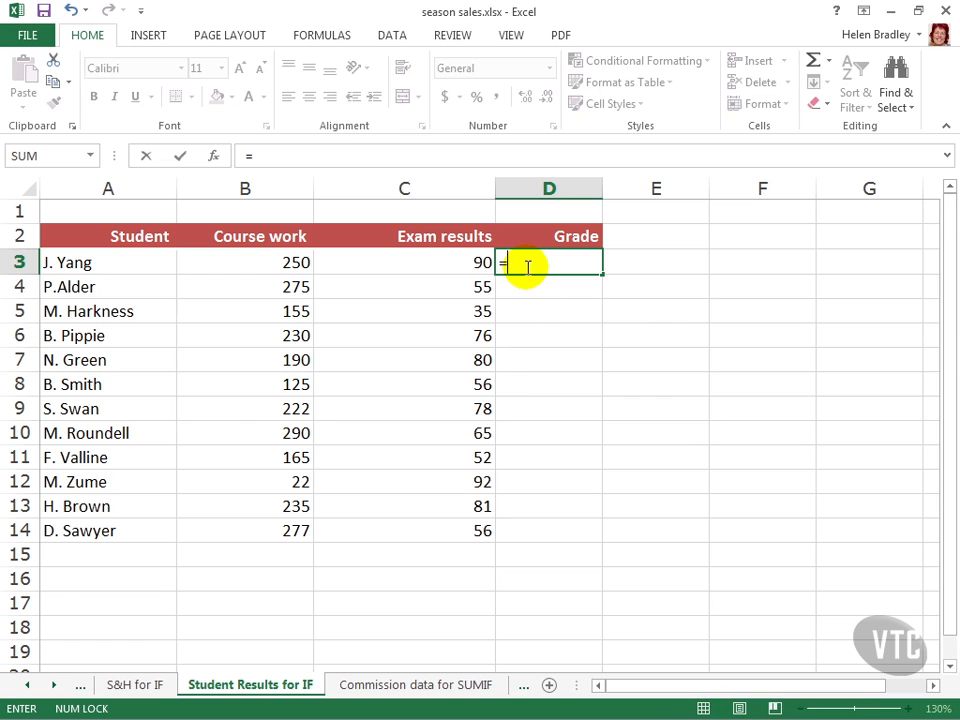
{"action": "type", "text": "if"}
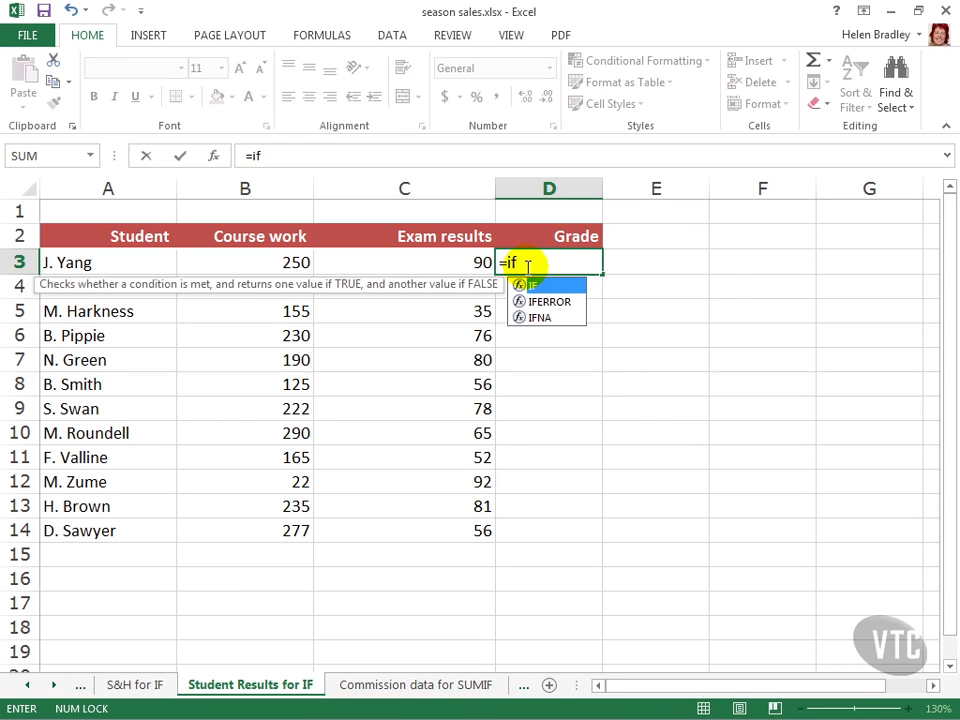
{"action": "type", "text": "("}
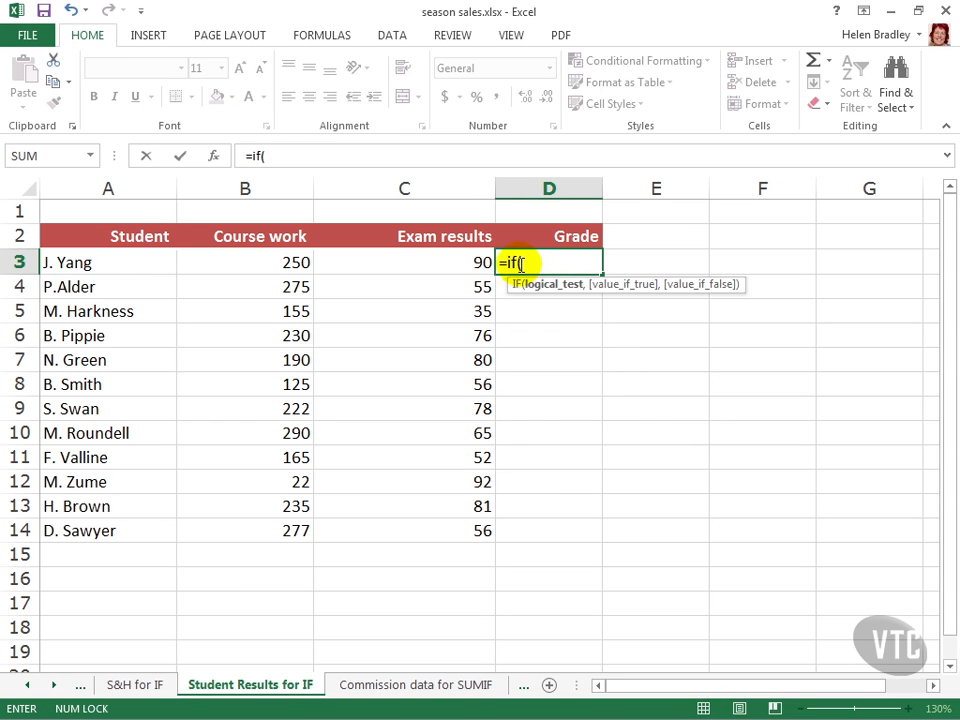
{"action": "left_click", "coordinate": [460, 260]}
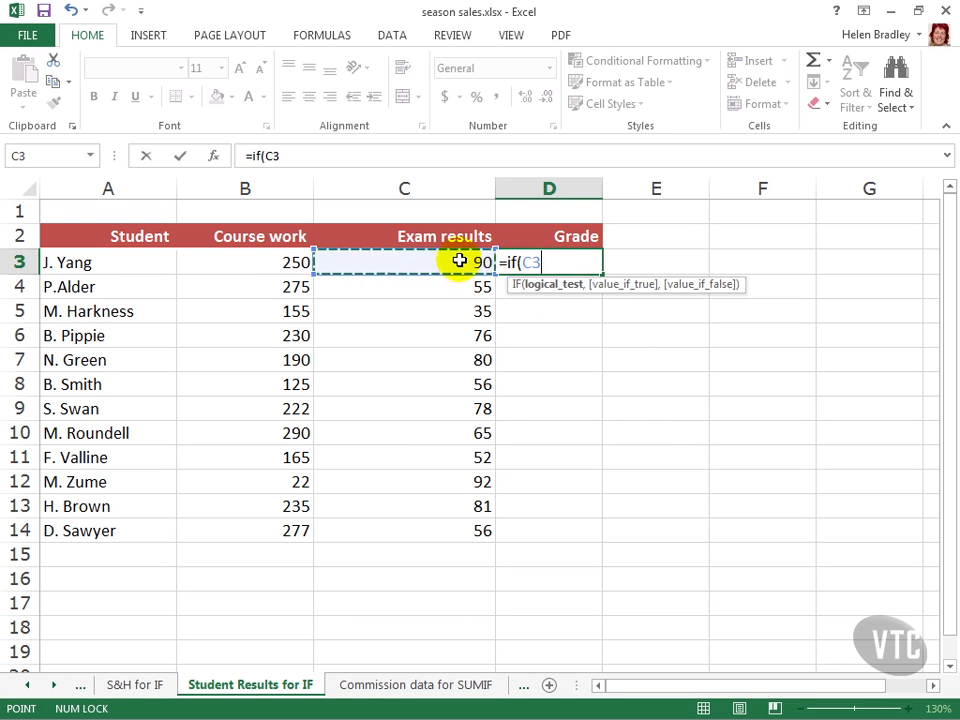
{"action": "type", "text": ">=75"}
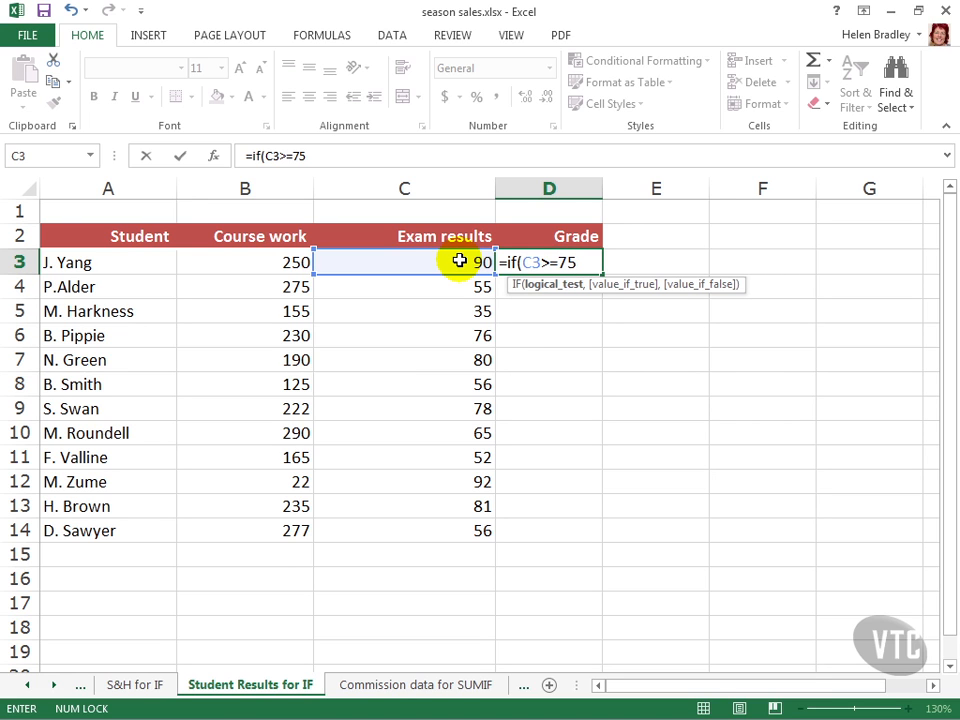
{"action": "type", "text": ","}
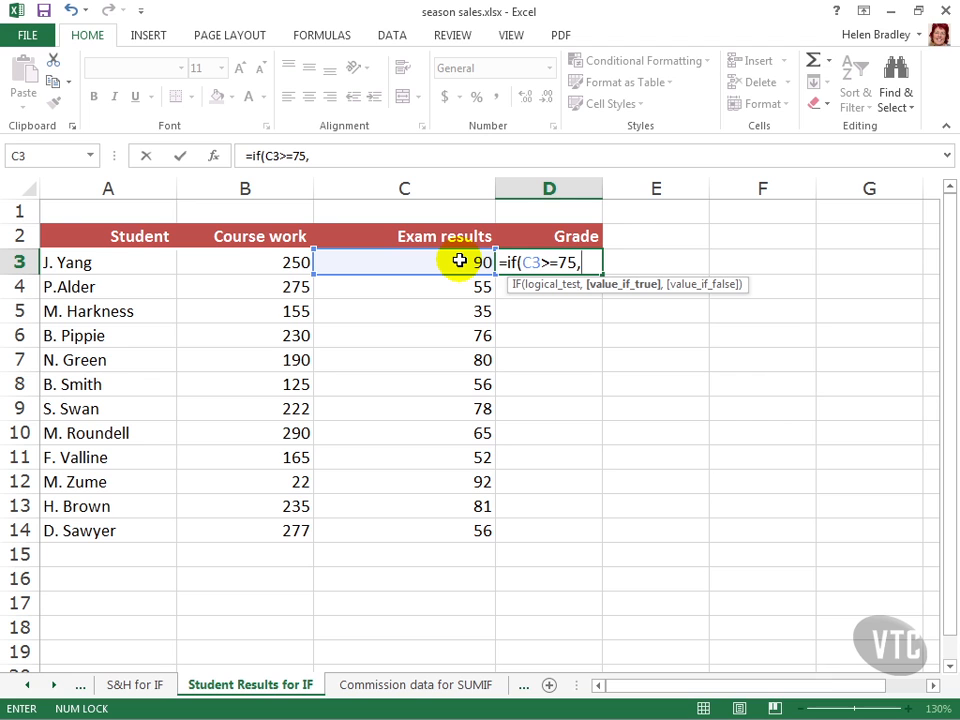
{"action": "type", "text": "\"Distinction\""}
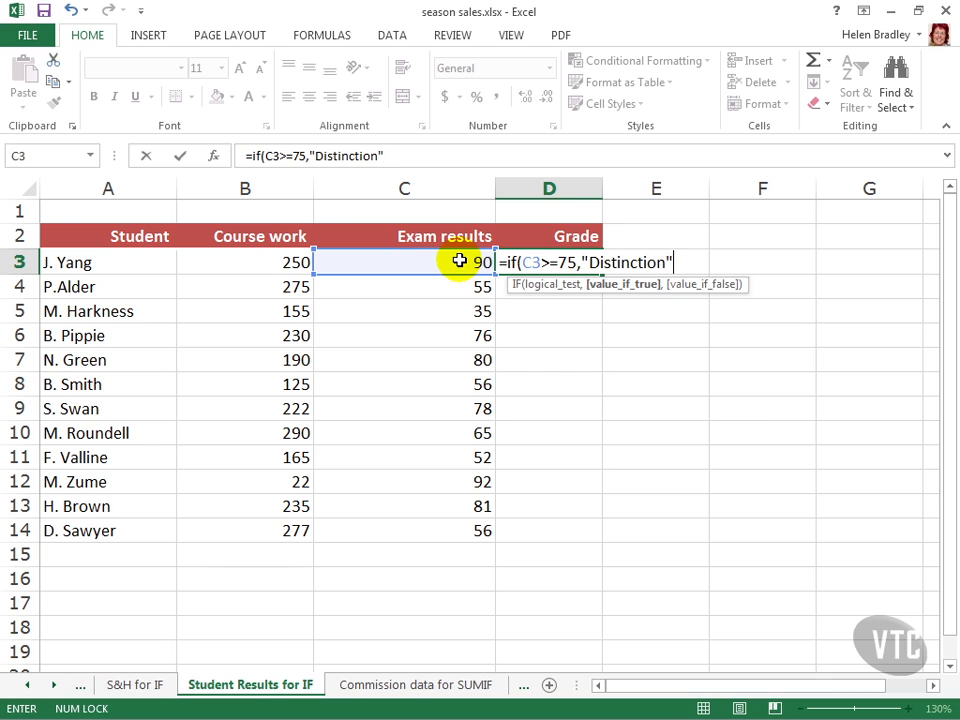
{"action": "type", "text": ","}
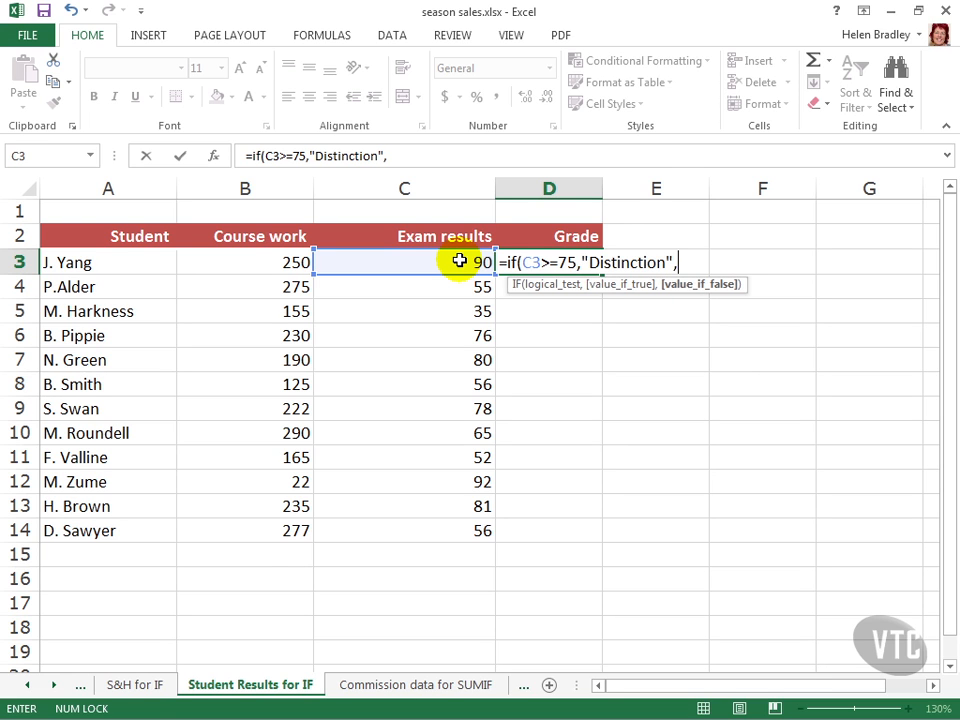
{"action": "type", "text": "\"Pass\""}
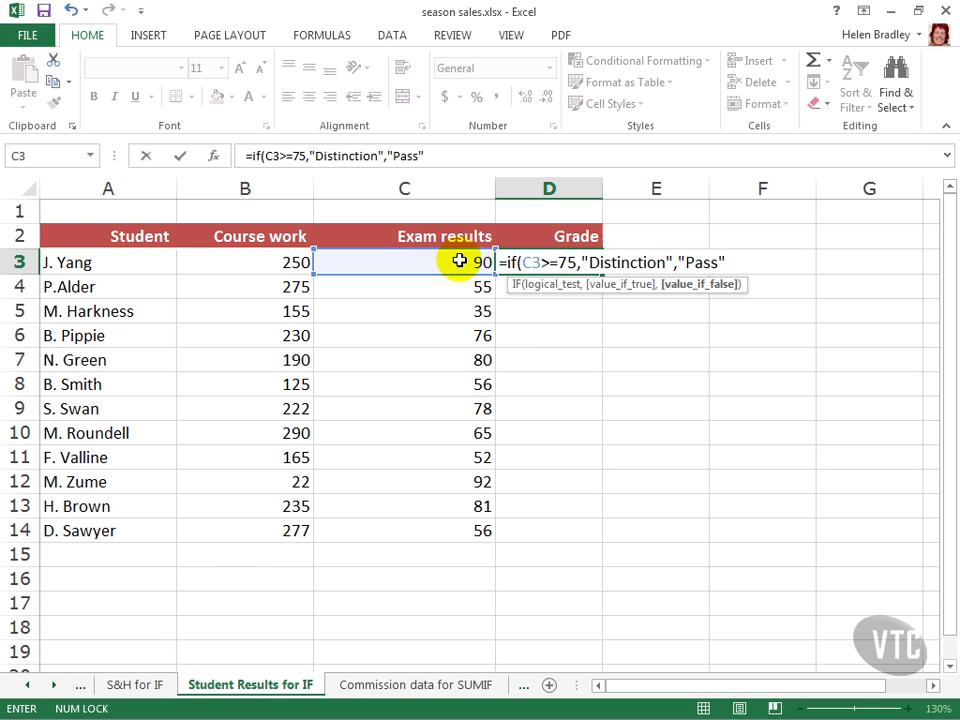
Empty the false value's quotation marks in the D3 formula, and re-enter Pass between them
{"action": "left_click", "coordinate": [685, 262]}
{"action": "key", "text": "Delete"}
{"action": "key", "text": "Delete"}
{"action": "key", "text": "Delete"}
{"action": "key", "text": "Delete"}
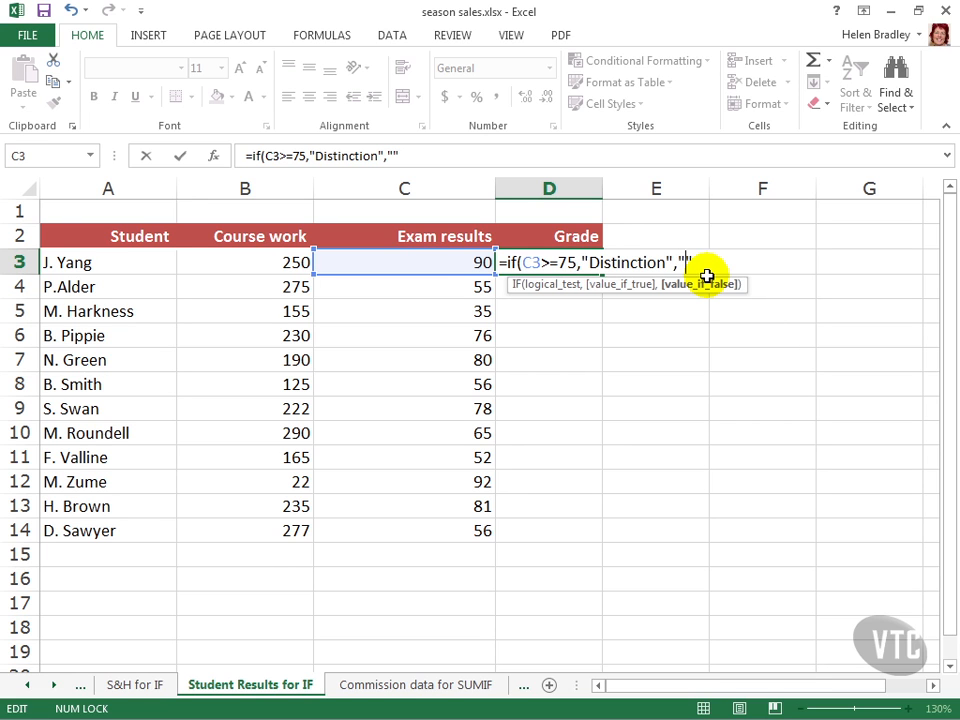
{"action": "type", "text": "Pass"}
Complete the D3 grade formula with a closing parenthesis and commit it
{"action": "left_click", "coordinate": [724, 261]}
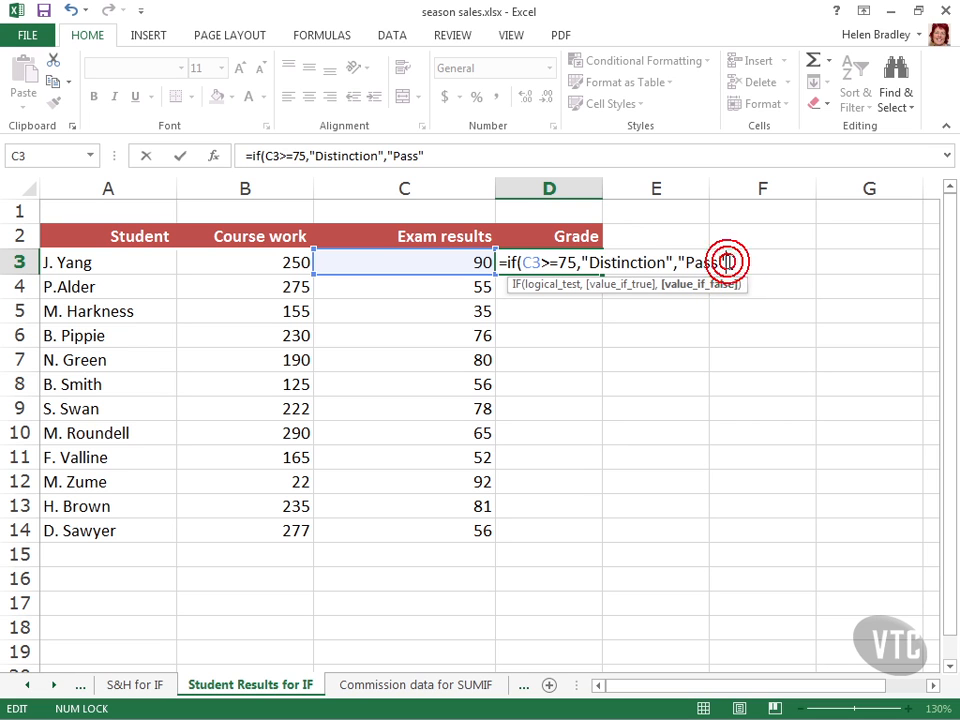
{"action": "type", "text": ")"}
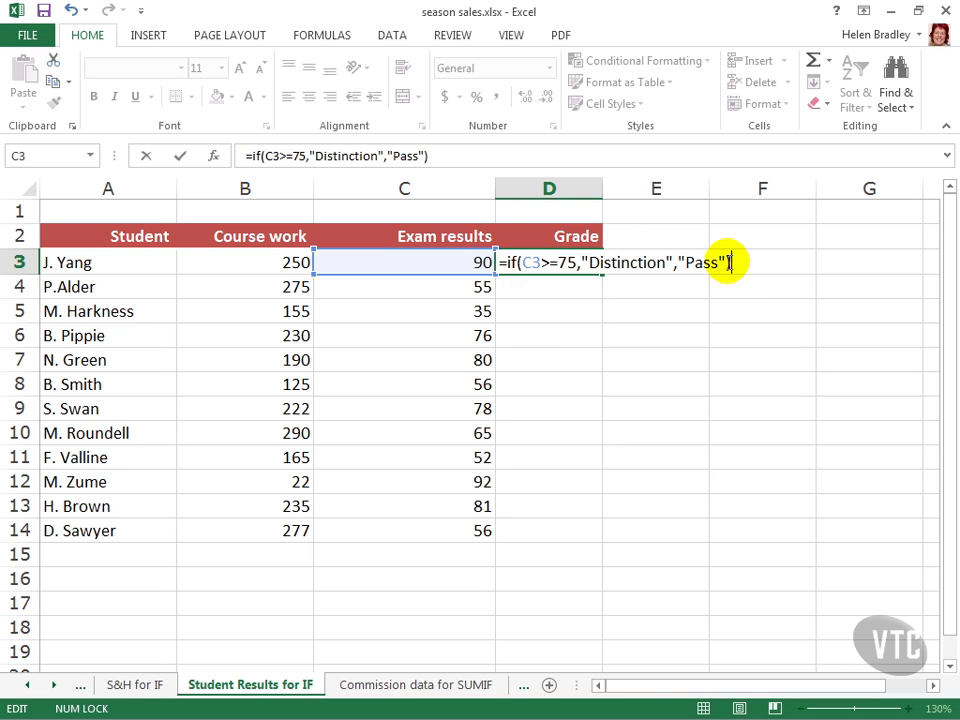
{"action": "key", "text": "Return"}
Copy the grade formula from D3 down to D14 for all the students
{"action": "left_click", "coordinate": [521, 262]}
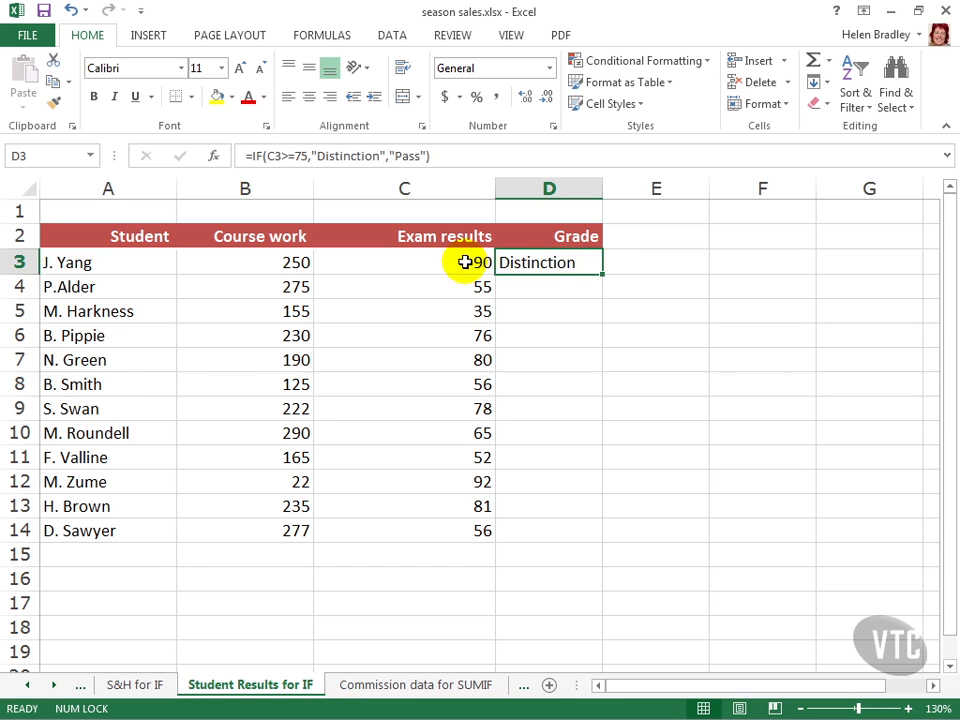
{"action": "left_click_drag", "start_coordinate": [603, 276], "coordinate": [596, 543]}
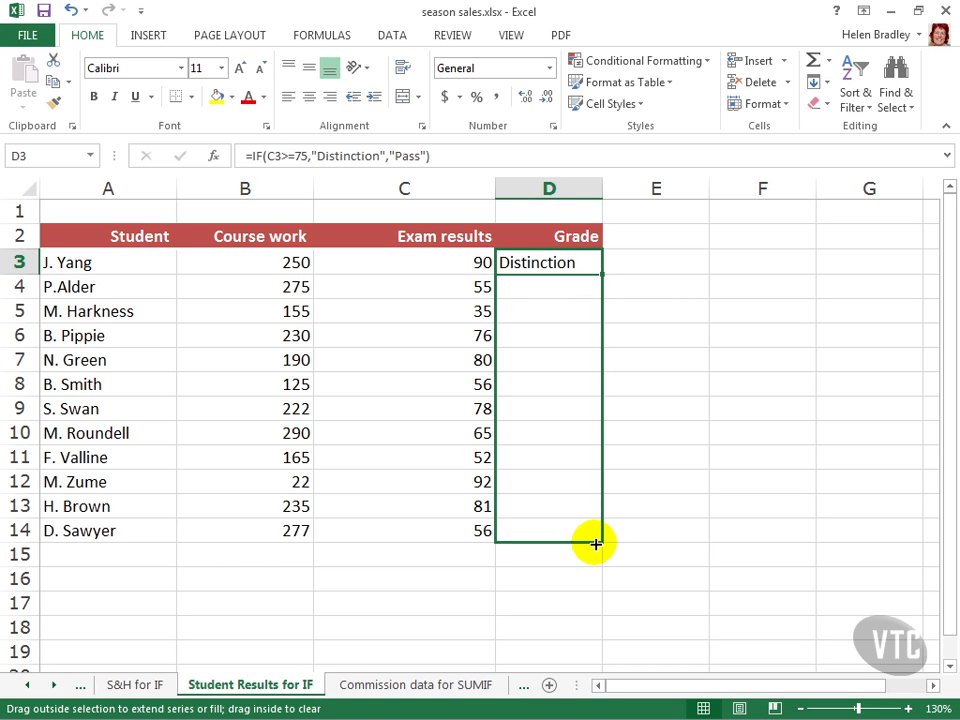
{"action": "left_click_drag", "start_coordinate": [596, 544], "coordinate": [596, 542]}
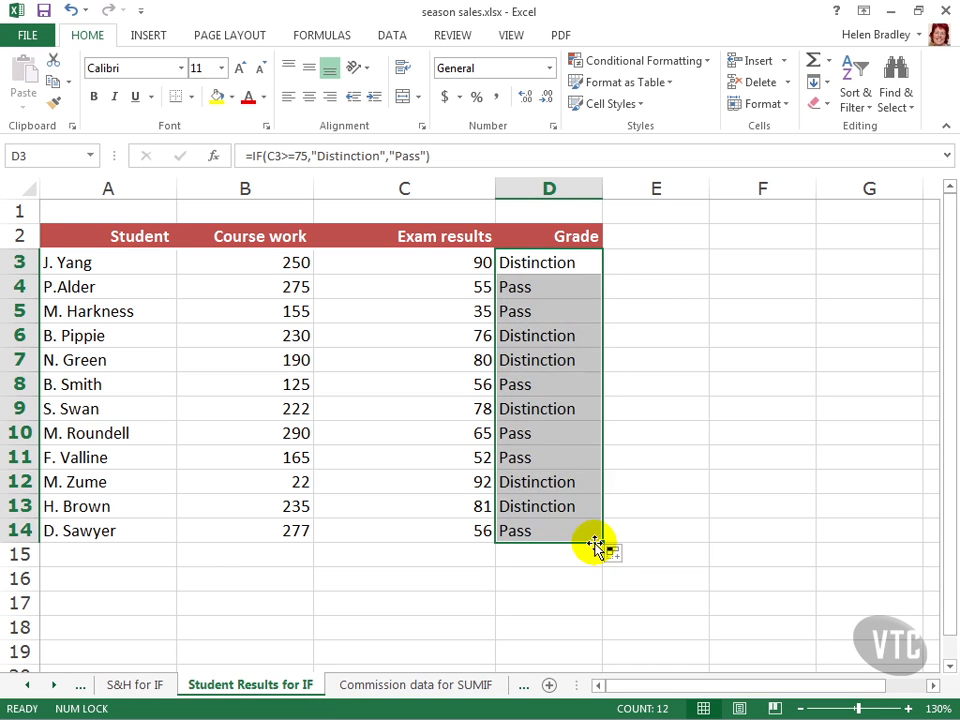